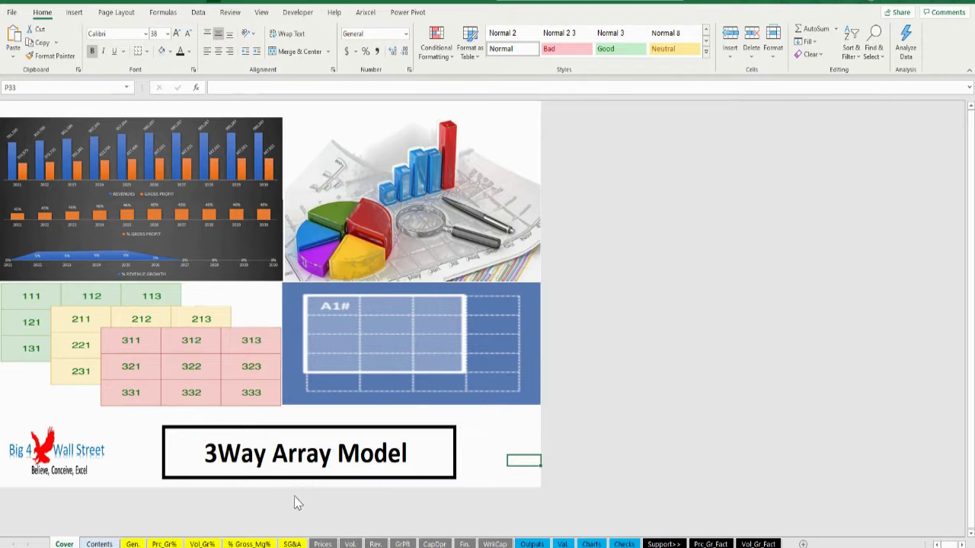
Use the Contents hyperlinks to visit the Gen. and Fin. sheets, ending on General Assumptions.
{"action": "left_click", "coordinate": [97, 543]}
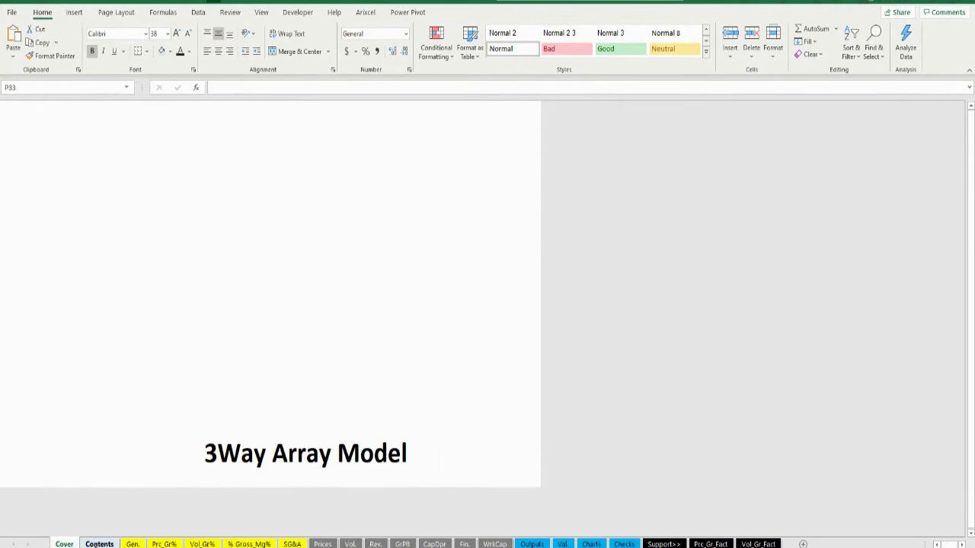
{"action": "left_click", "coordinate": [87, 192]}
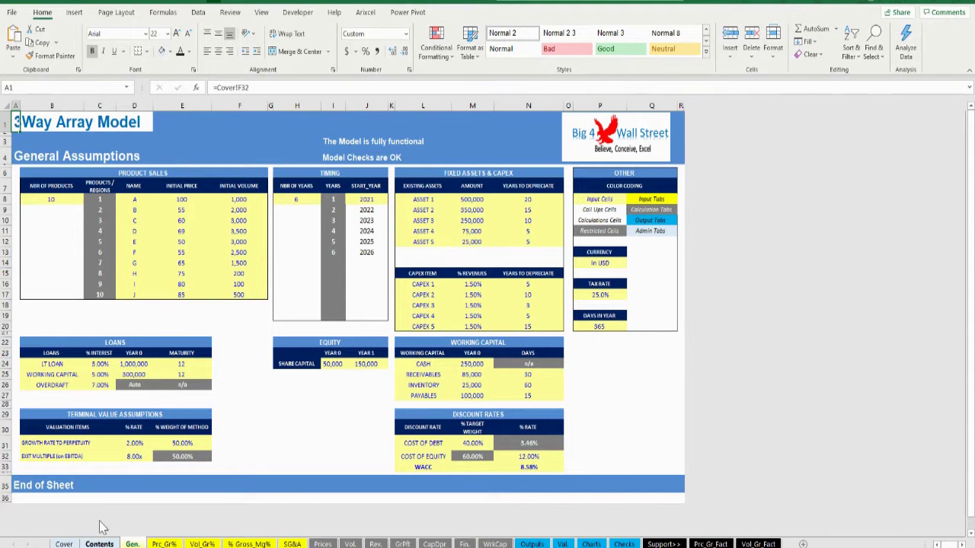
{"action": "left_click", "coordinate": [98, 544]}
{"action": "left_click", "coordinate": [80, 368]}
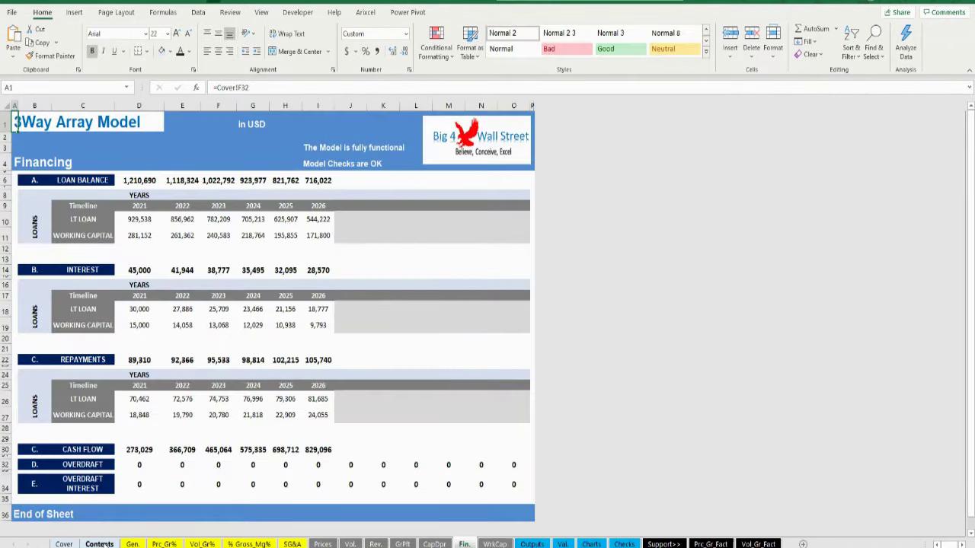
{"action": "left_click", "coordinate": [99, 544]}
{"action": "left_click", "coordinate": [132, 544]}
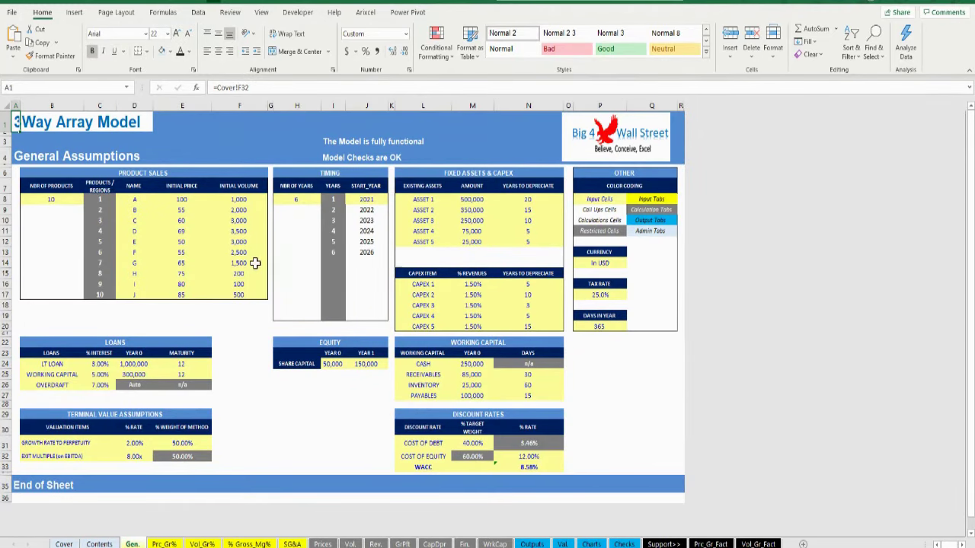
{"action": "left_click", "coordinate": [601, 199]}
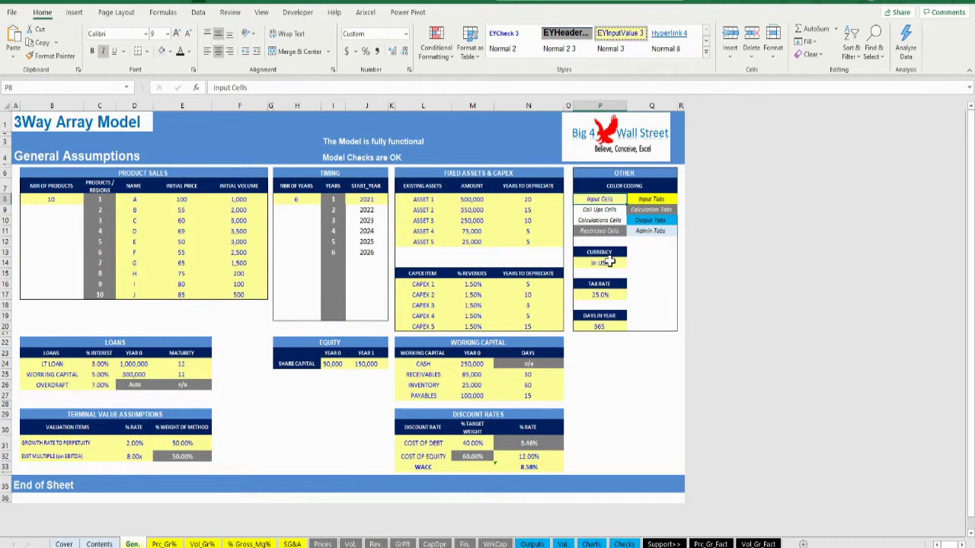
{"action": "left_click", "coordinate": [607, 211]}
{"action": "left_click", "coordinate": [607, 220]}
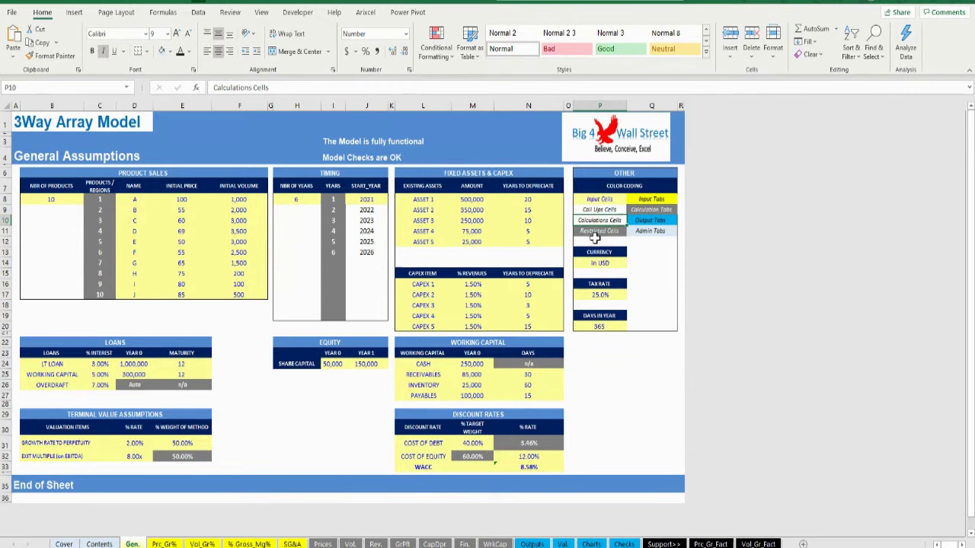
{"action": "left_click", "coordinate": [594, 233]}
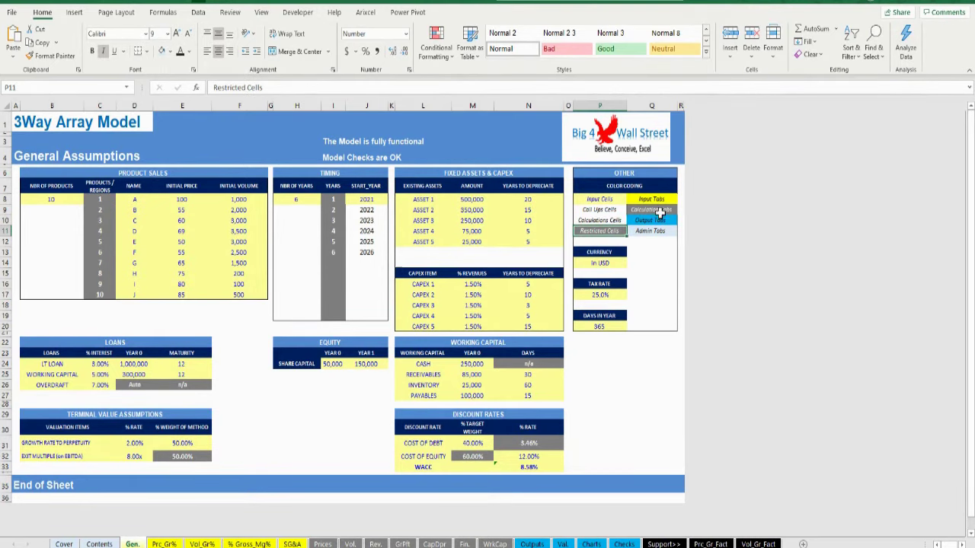
{"action": "left_click", "coordinate": [663, 198]}
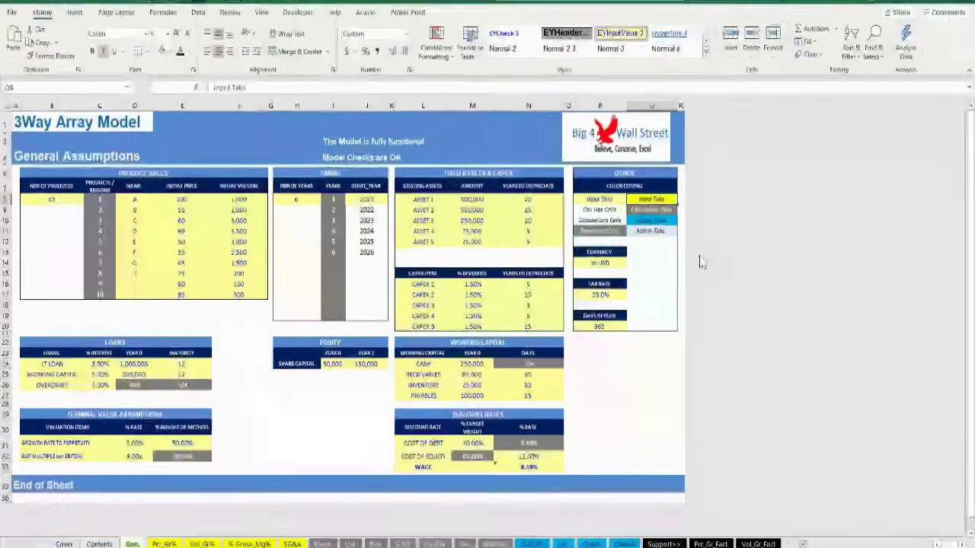
{"action": "left_click", "coordinate": [667, 210]}
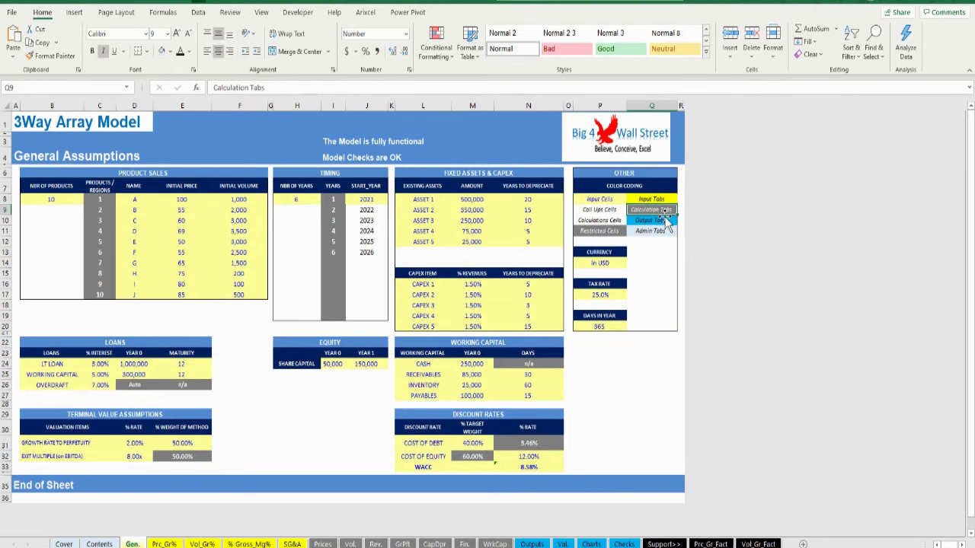
{"action": "left_click", "coordinate": [660, 220]}
{"action": "left_click", "coordinate": [663, 209]}
{"action": "left_click", "coordinate": [667, 221]}
{"action": "left_click", "coordinate": [659, 231]}
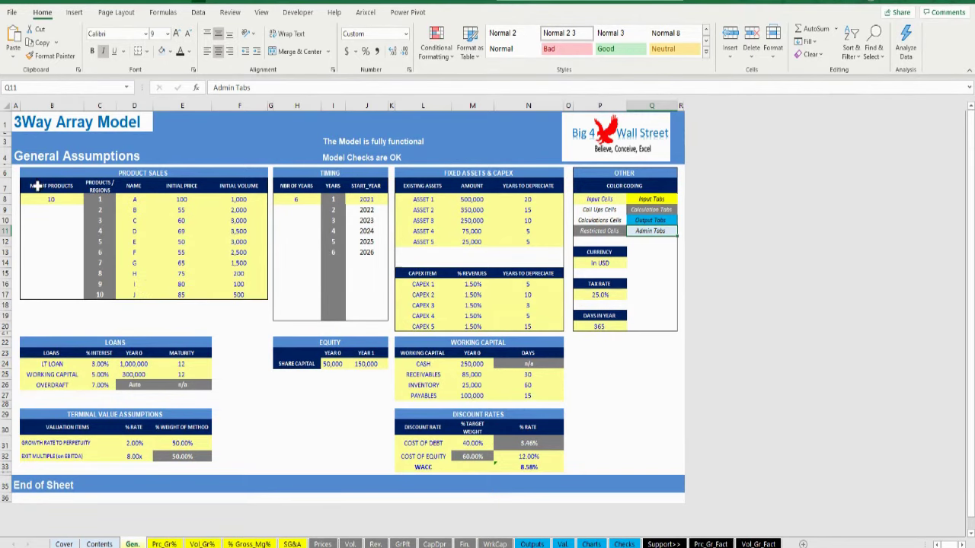
Highlight each assumptions table in turn, from Product Sales through Discount Rates.
{"action": "left_click_drag", "start_coordinate": [36, 184], "coordinate": [252, 308]}
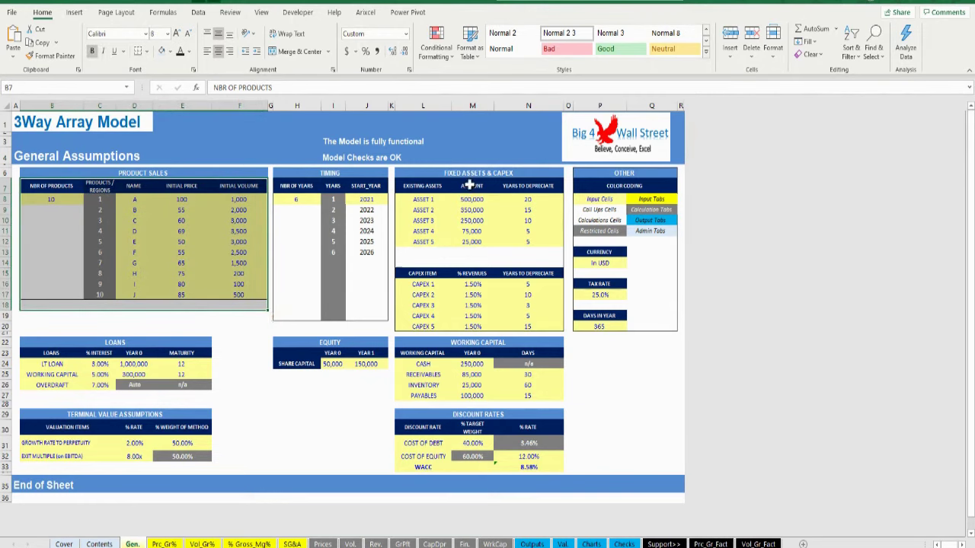
{"action": "left_click_drag", "start_coordinate": [297, 186], "coordinate": [364, 317]}
{"action": "left_click_drag", "start_coordinate": [421, 185], "coordinate": [528, 326]}
{"action": "left_click_drag", "start_coordinate": [54, 353], "coordinate": [183, 385]}
{"action": "left_click_drag", "start_coordinate": [305, 352], "coordinate": [367, 364]}
{"action": "left_click_drag", "start_coordinate": [423, 352], "coordinate": [529, 400]}
{"action": "left_click_drag", "start_coordinate": [54, 427], "coordinate": [180, 466]}
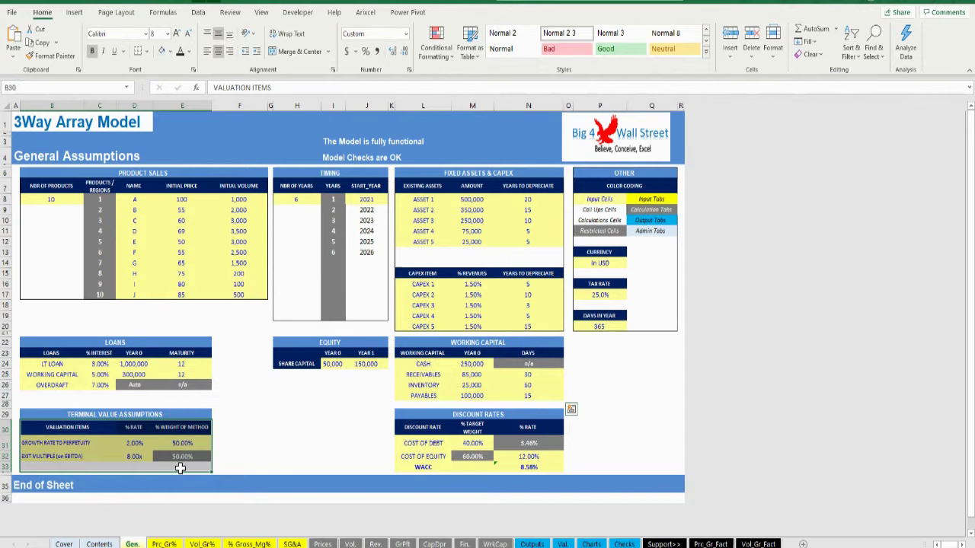
{"action": "left_click_drag", "start_coordinate": [422, 428], "coordinate": [565, 473]}
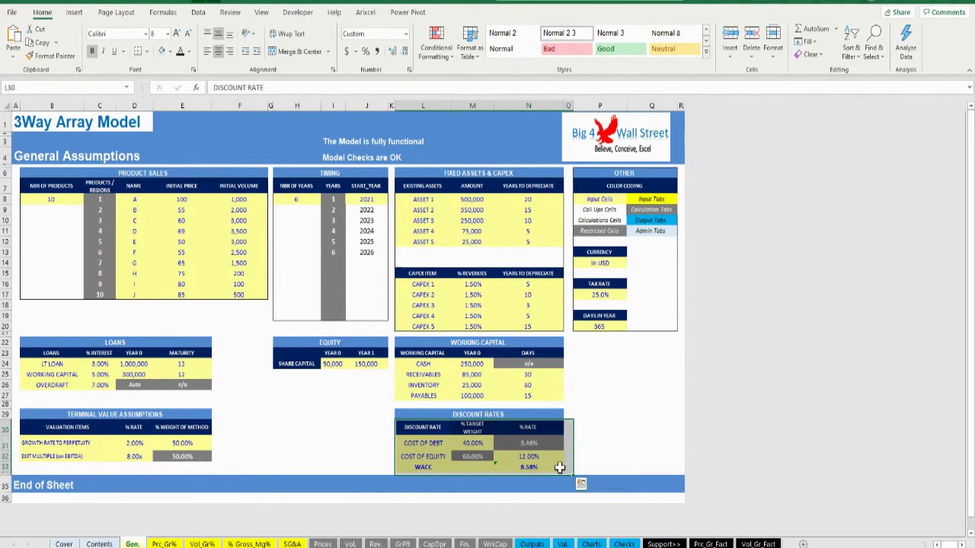
{"action": "left_click", "coordinate": [333, 442]}
Check a value on the Prices Growth sheet, then go to the Volumes Growth sheet.
{"action": "left_click", "coordinate": [165, 544]}
{"action": "left_click", "coordinate": [166, 231]}
{"action": "left_click", "coordinate": [204, 544]}
Check values on the Volumes Growth and Gross Margins sheets, then go to SG&A.
{"action": "left_click", "coordinate": [118, 235]}
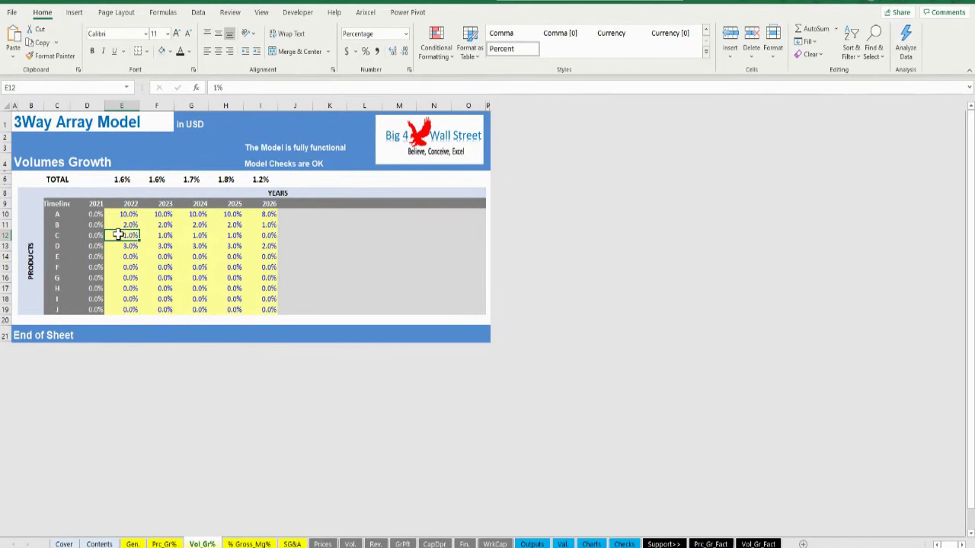
{"action": "left_click", "coordinate": [249, 544]}
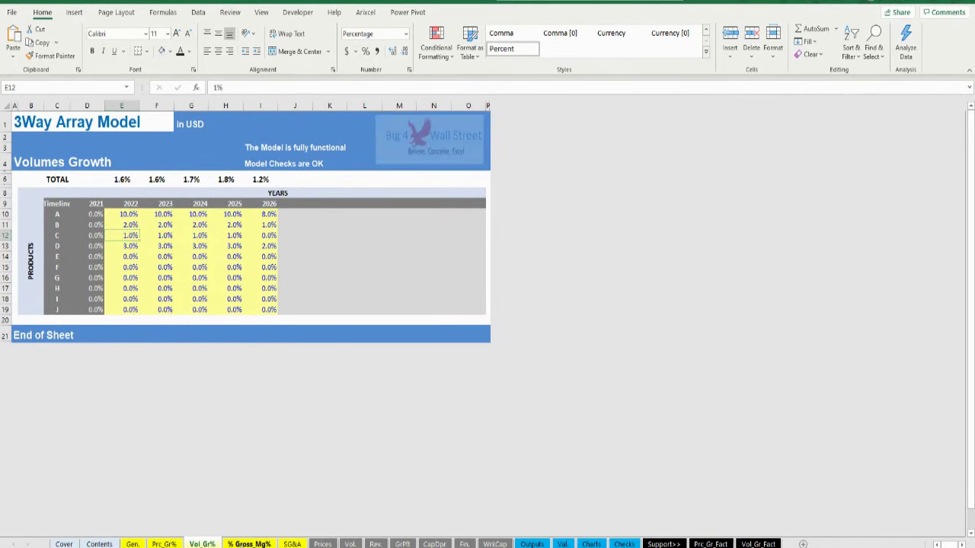
{"action": "left_click", "coordinate": [124, 257]}
{"action": "left_click", "coordinate": [293, 544]}
Highlight the 2021–2026 overhead inputs and empty later columns, then inspect the TOTAL row formula.
{"action": "mouse_move", "coordinate": [150, 217]}
{"action": "left_mouse_down"}
{"action": "mouse_move", "coordinate": [290, 271]}
{"action": "mouse_move", "coordinate": [298, 351]}
{"action": "left_mouse_up"}
{"action": "left_click", "coordinate": [344, 310]}
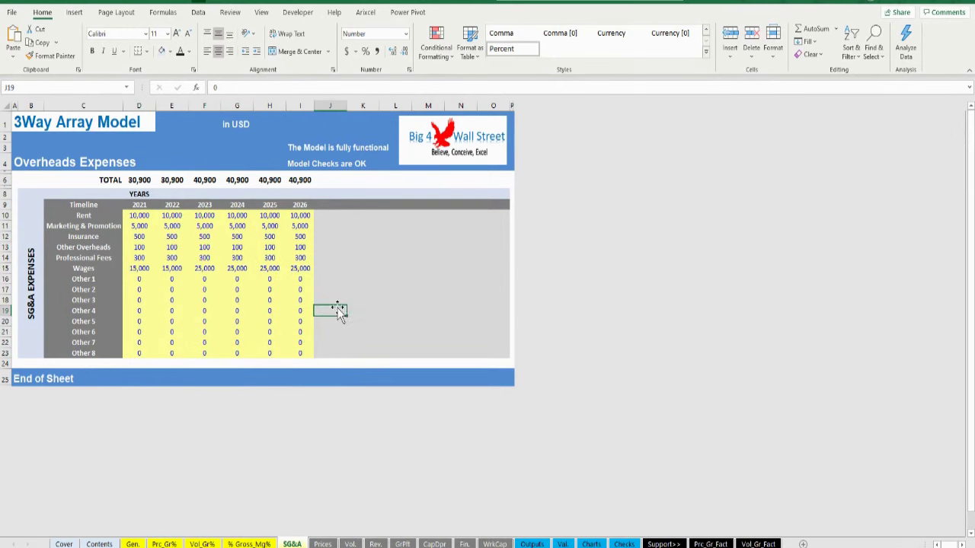
{"action": "left_click_drag", "start_coordinate": [323, 214], "coordinate": [491, 348]}
{"action": "left_click", "coordinate": [332, 182]}
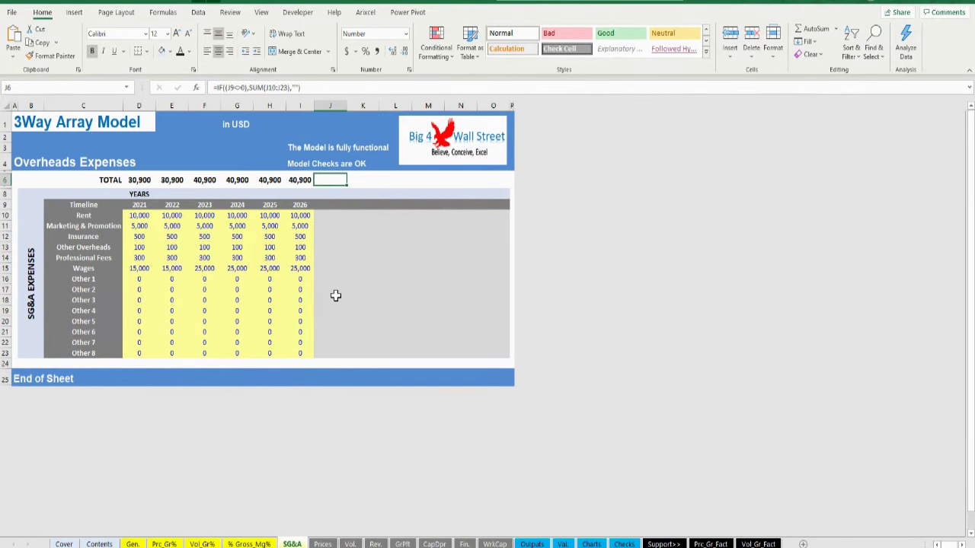
Step through the Prices, Volumes, Revenues, Gross Profit, Capex/Depreciation, Financing, Working Capital and Outputs sheets.
{"action": "left_click", "coordinate": [323, 544]}
{"action": "left_click", "coordinate": [350, 544]}
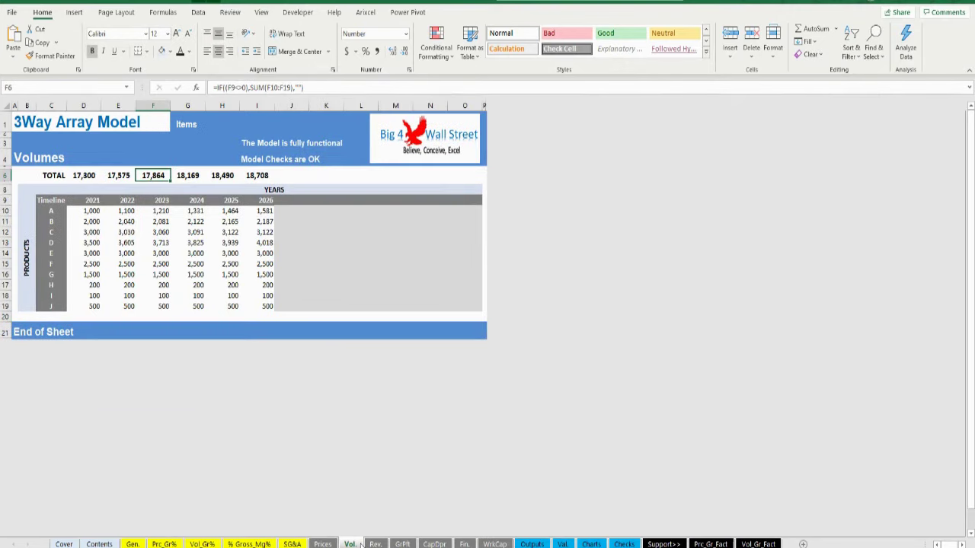
{"action": "left_click", "coordinate": [376, 544]}
{"action": "left_click", "coordinate": [403, 543]}
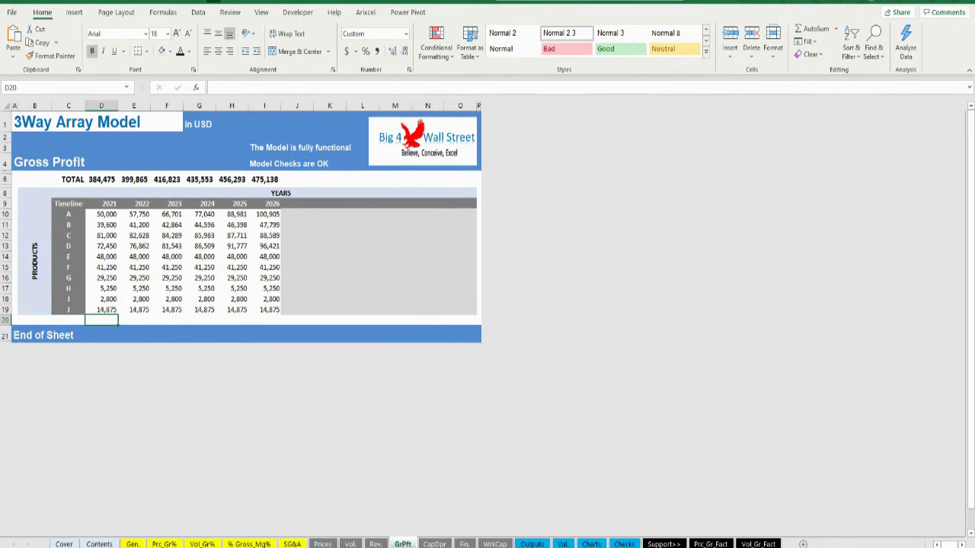
{"action": "left_click", "coordinate": [435, 544]}
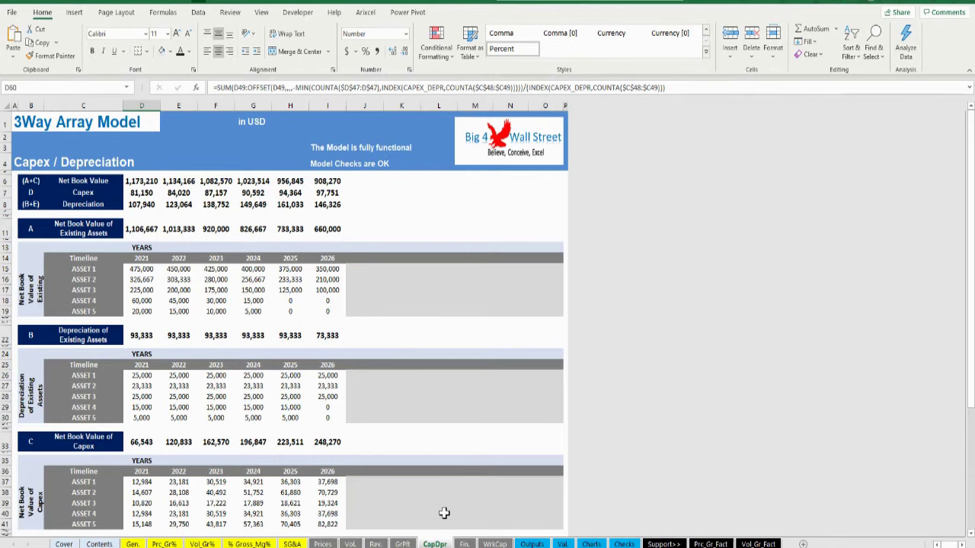
{"action": "left_click", "coordinate": [464, 544]}
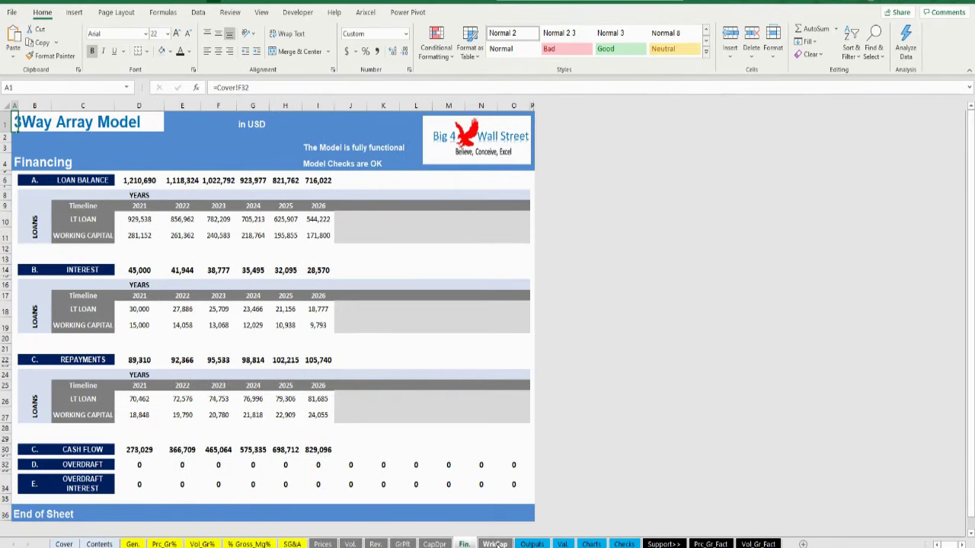
{"action": "left_click", "coordinate": [494, 544]}
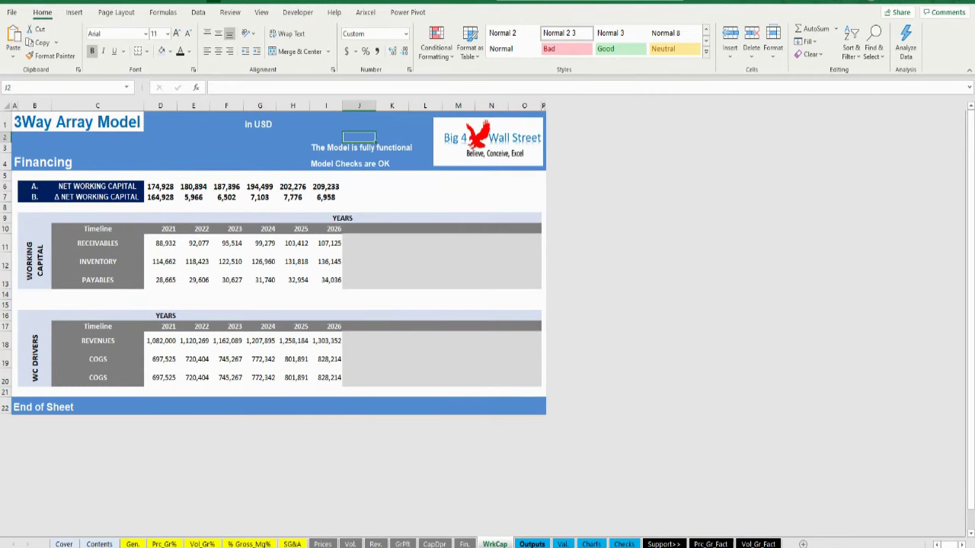
{"action": "left_click", "coordinate": [531, 544]}
Scroll through the Outputs statements, with a brief look at the valuation sheet.
{"action": "scroll", "coordinate": [269, 293], "scroll_direction": "down", "scroll_amount": 2}
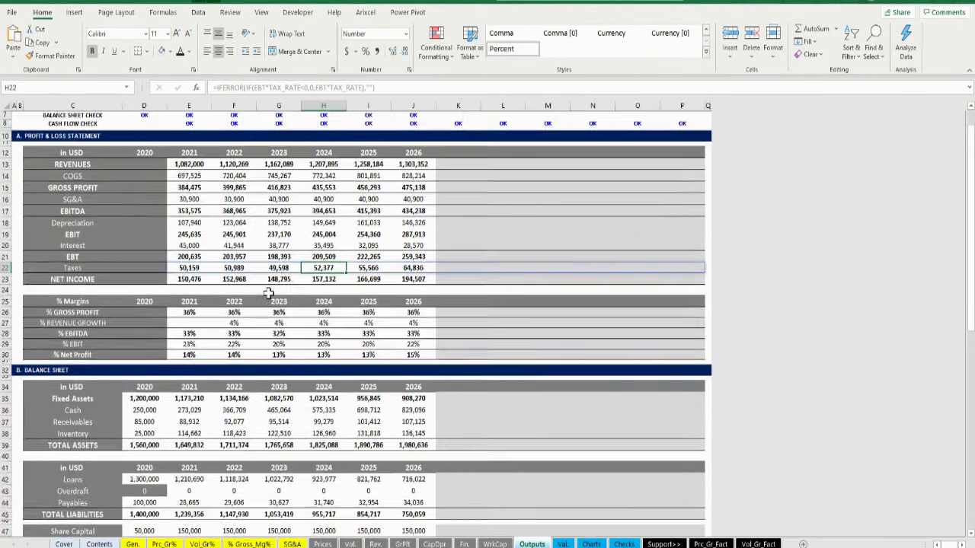
{"action": "scroll", "coordinate": [268, 294], "scroll_direction": "down", "scroll_amount": 15}
{"action": "scroll", "coordinate": [274, 312], "scroll_direction": "up", "scroll_amount": 20}
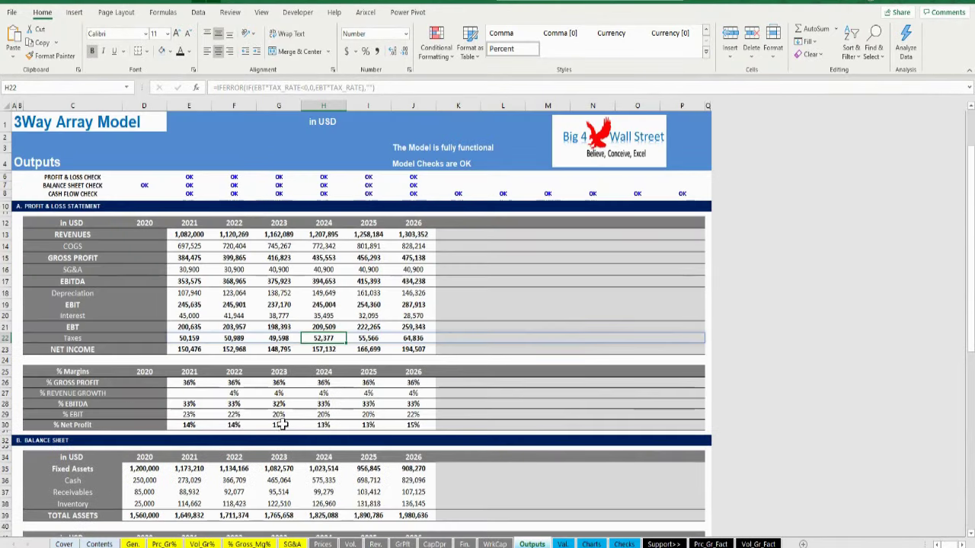
{"action": "left_click", "coordinate": [564, 544]}
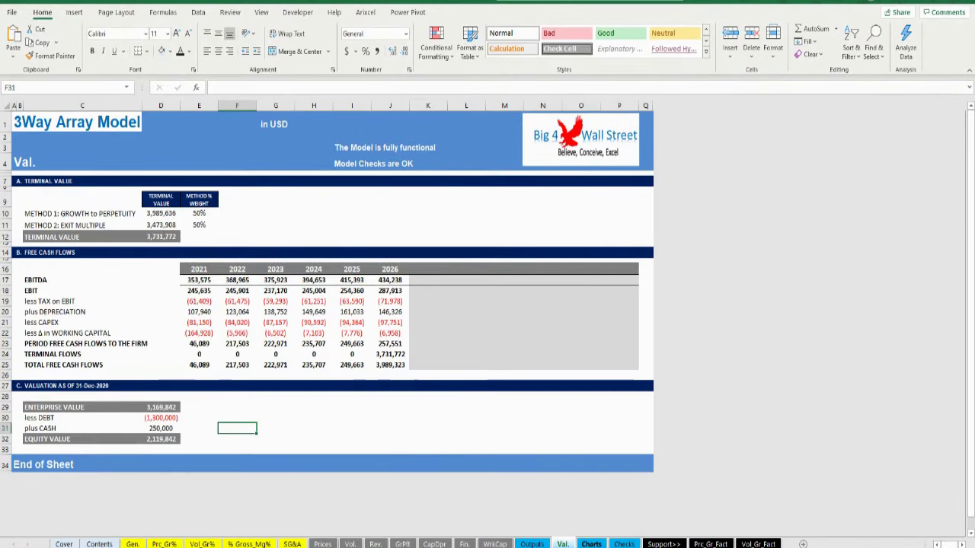
{"action": "left_click", "coordinate": [531, 544]}
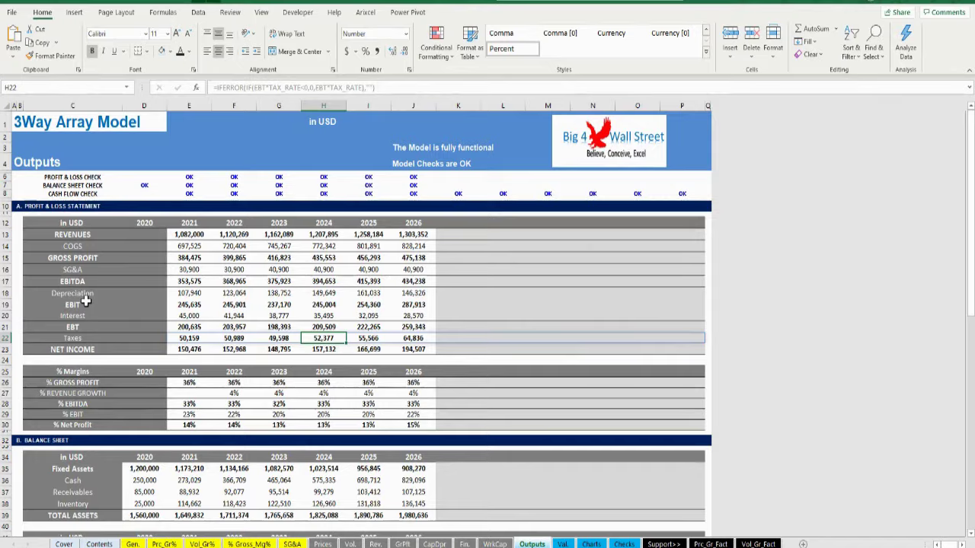
{"action": "scroll", "coordinate": [122, 312], "scroll_direction": "down", "scroll_amount": 16}
{"action": "scroll", "coordinate": [104, 327], "scroll_direction": "up", "scroll_amount": 11}
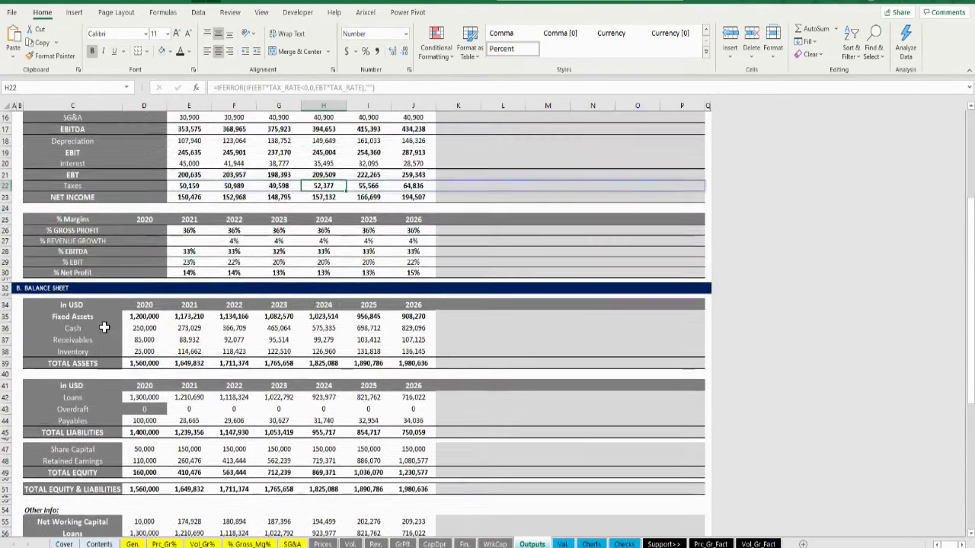
{"action": "scroll", "coordinate": [105, 328], "scroll_direction": "up", "scroll_amount": 5}
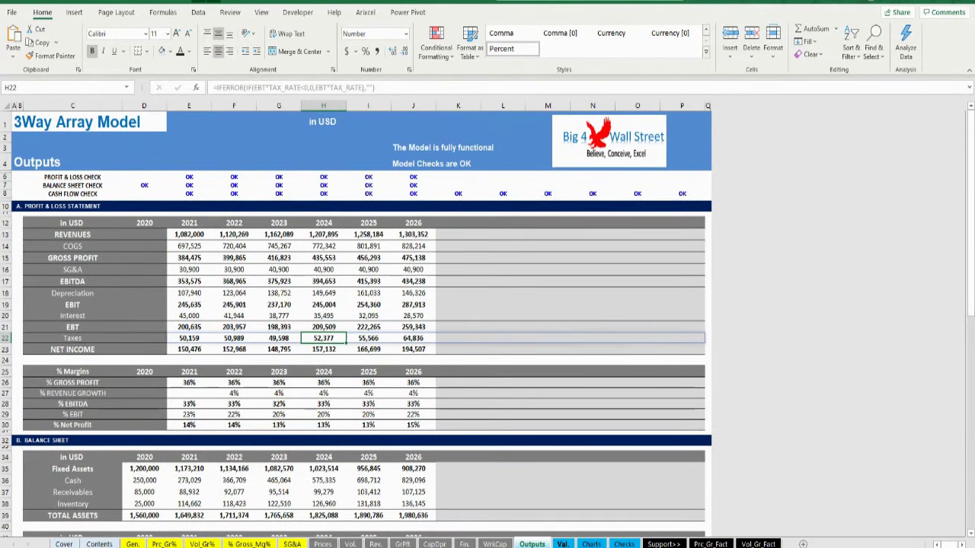
Inspect the terminal value formulas in D12 and J24 on Val., then advance to Charts.
{"action": "left_click", "coordinate": [562, 544]}
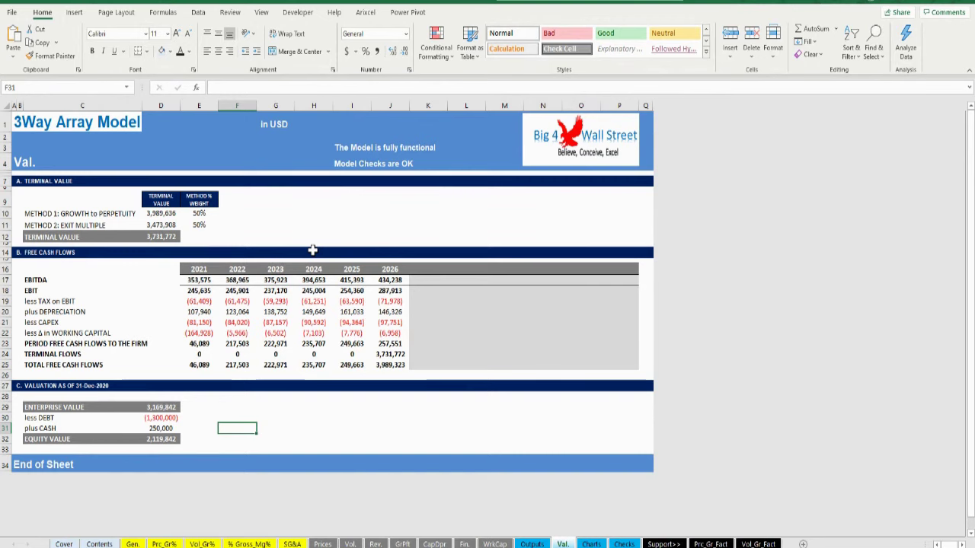
{"action": "left_click", "coordinate": [157, 236]}
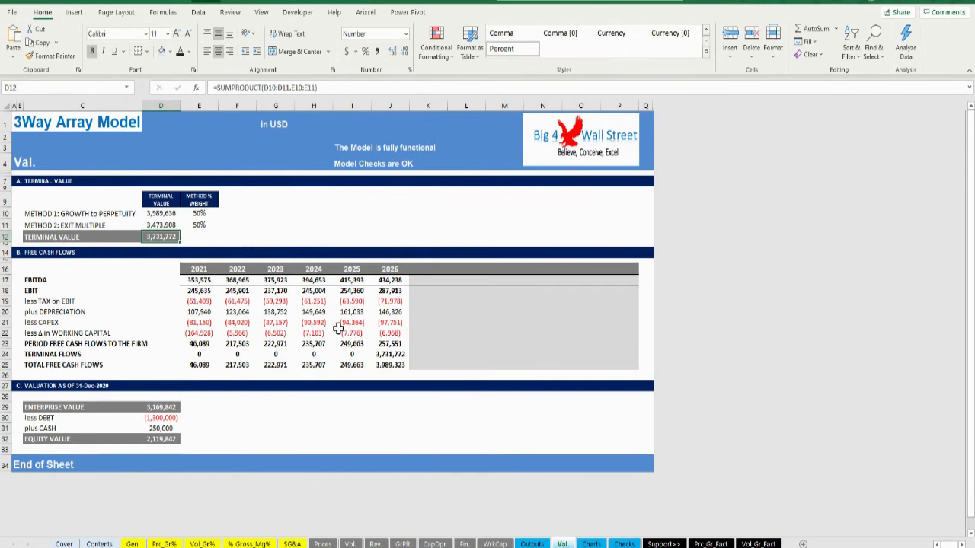
{"action": "left_click", "coordinate": [394, 352]}
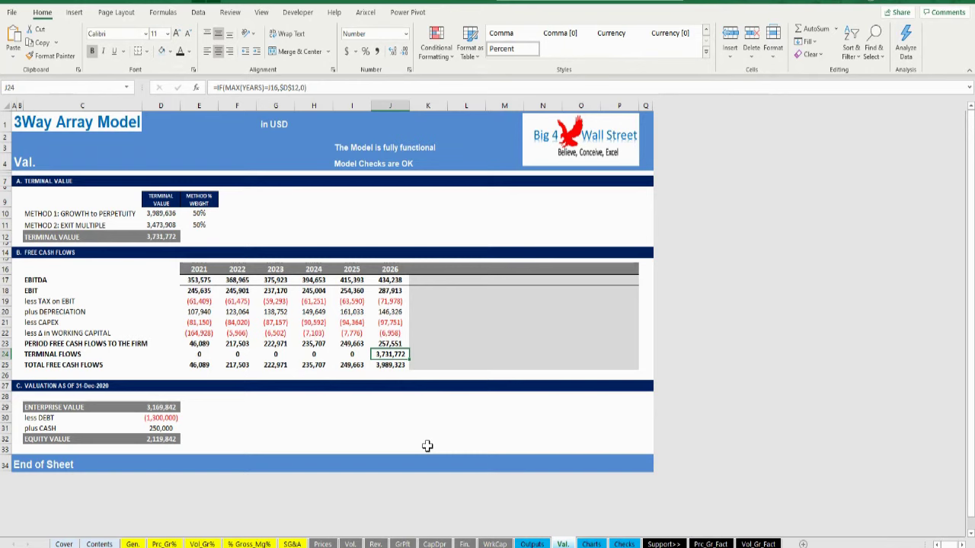
{"action": "key", "text": "ctrl+Page_Down"}
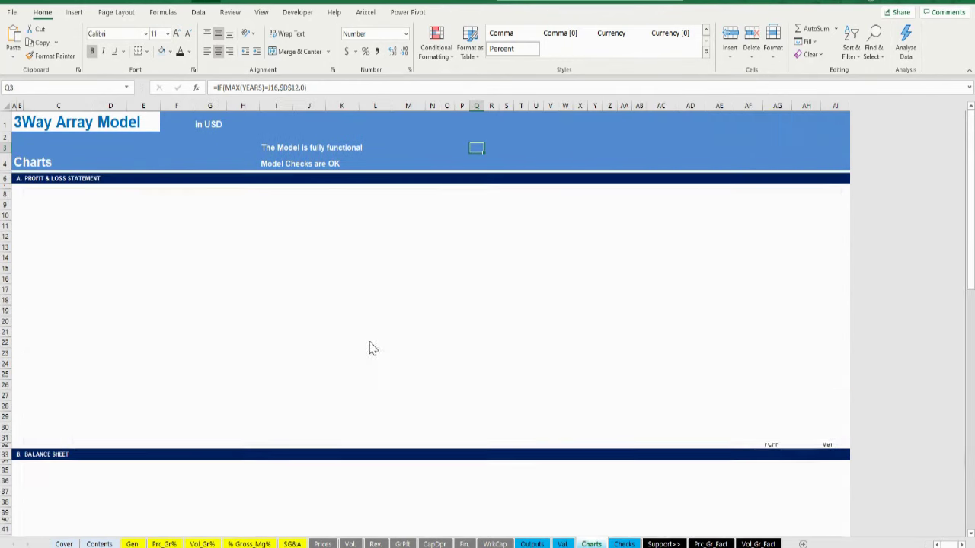
Scroll through the profit, balance sheet and cash flow charts, then switch to Checks.
{"action": "scroll", "coordinate": [415, 269], "scroll_direction": "down", "scroll_amount": 1}
{"action": "scroll", "coordinate": [414, 270], "scroll_direction": "down", "scroll_amount": 9}
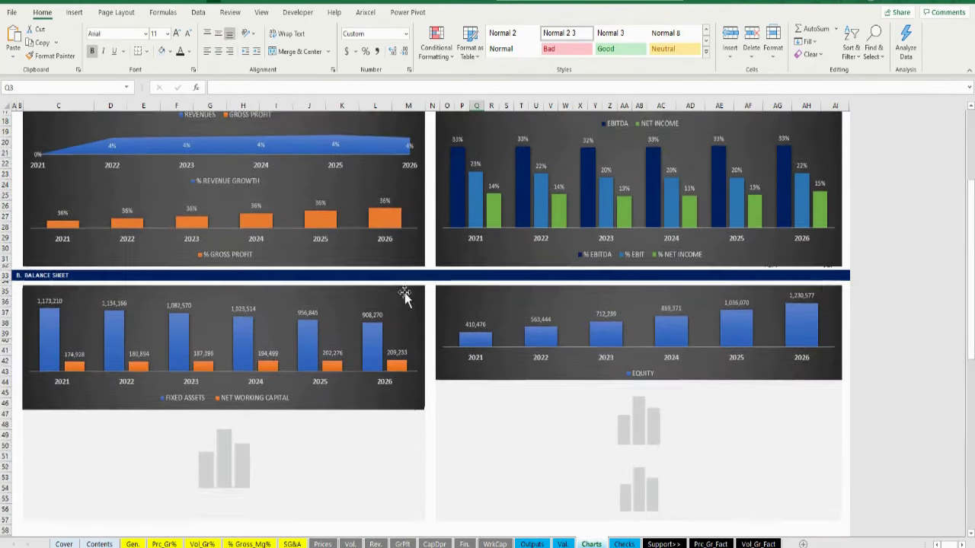
{"action": "scroll", "coordinate": [402, 287], "scroll_direction": "down", "scroll_amount": 9}
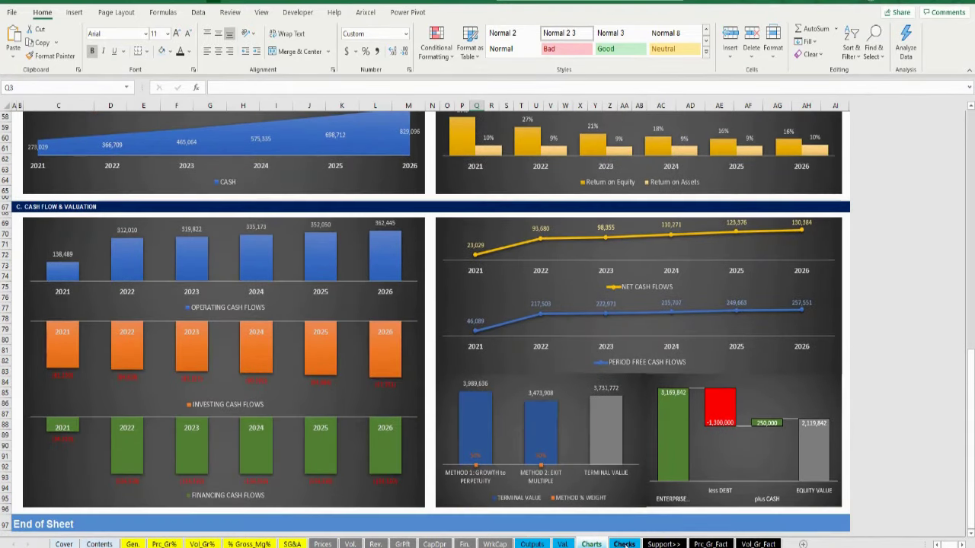
{"action": "left_click", "coordinate": [624, 544]}
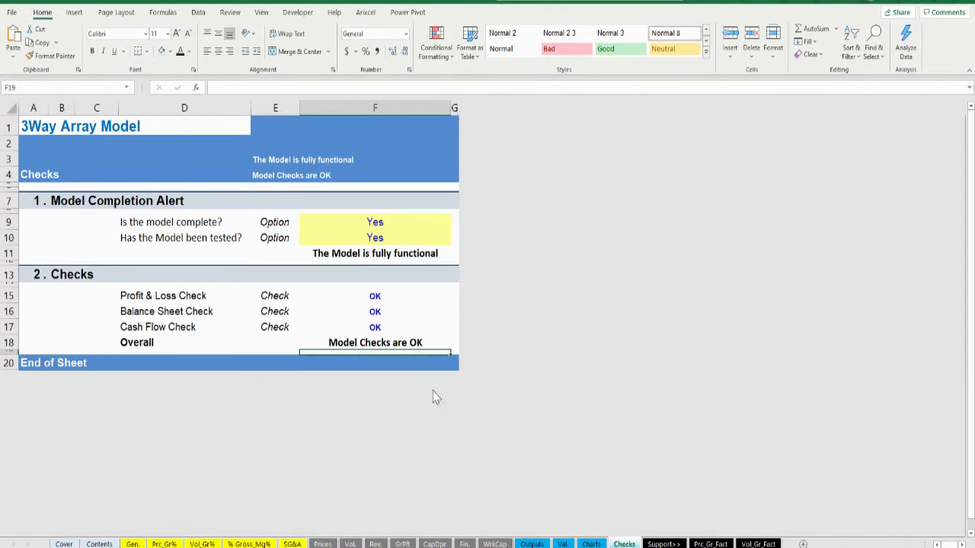
{"action": "left_click", "coordinate": [383, 297]}
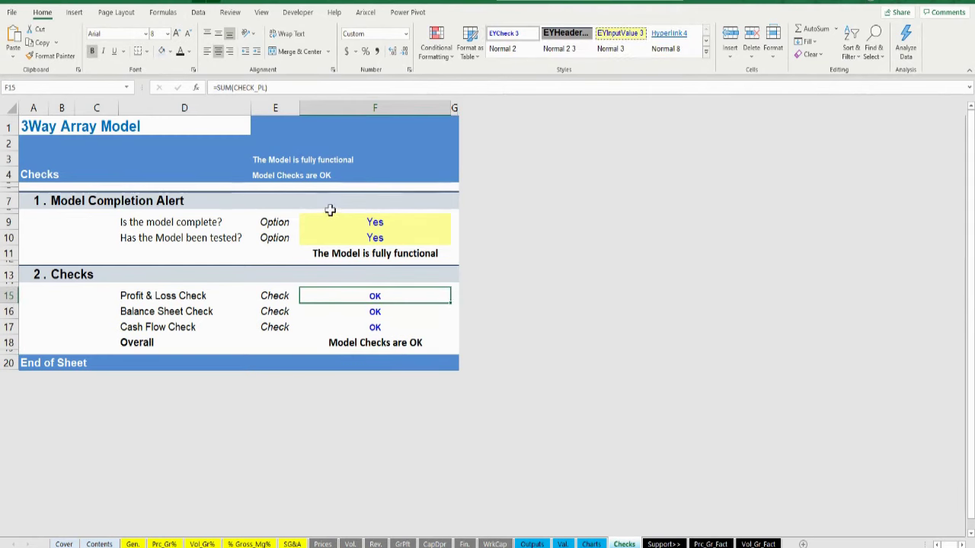
{"action": "left_click", "coordinate": [377, 342]}
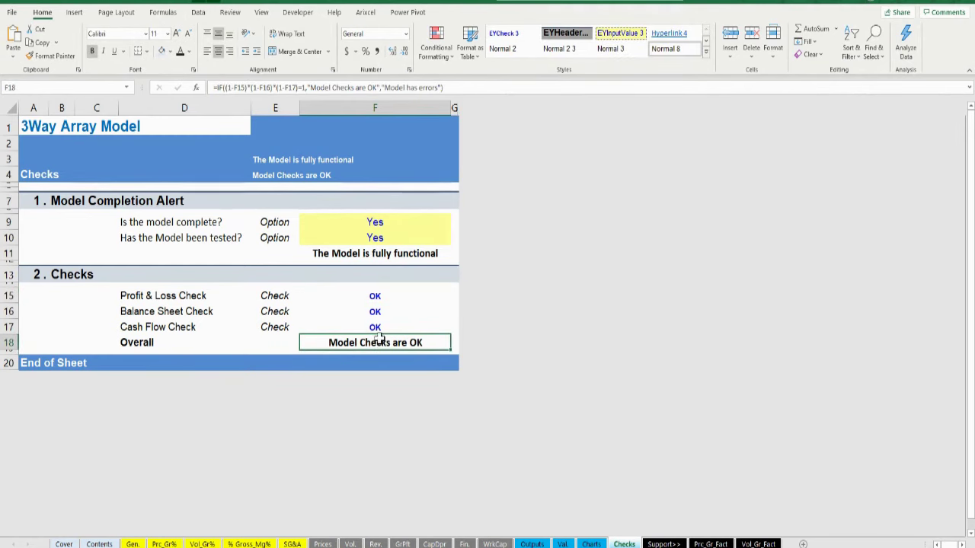
{"action": "left_click", "coordinate": [281, 253]}
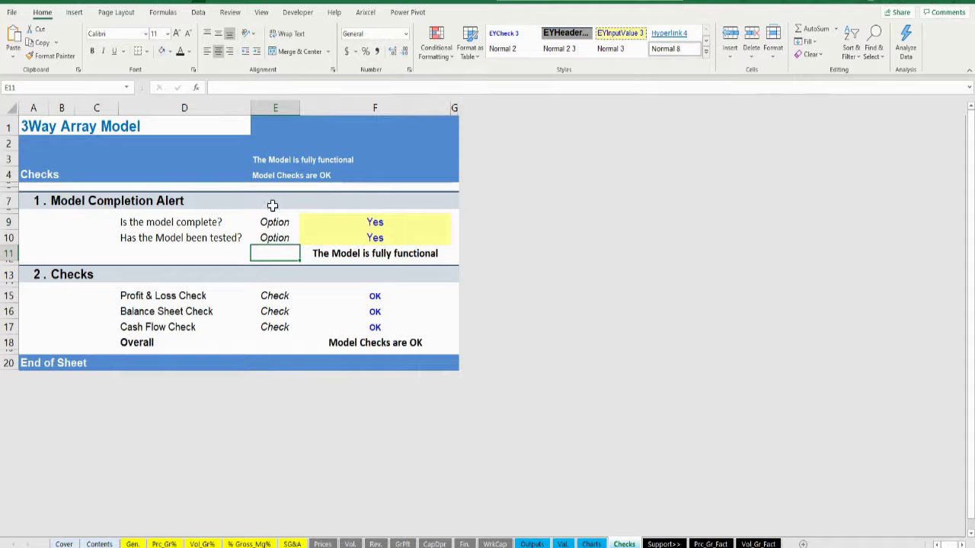